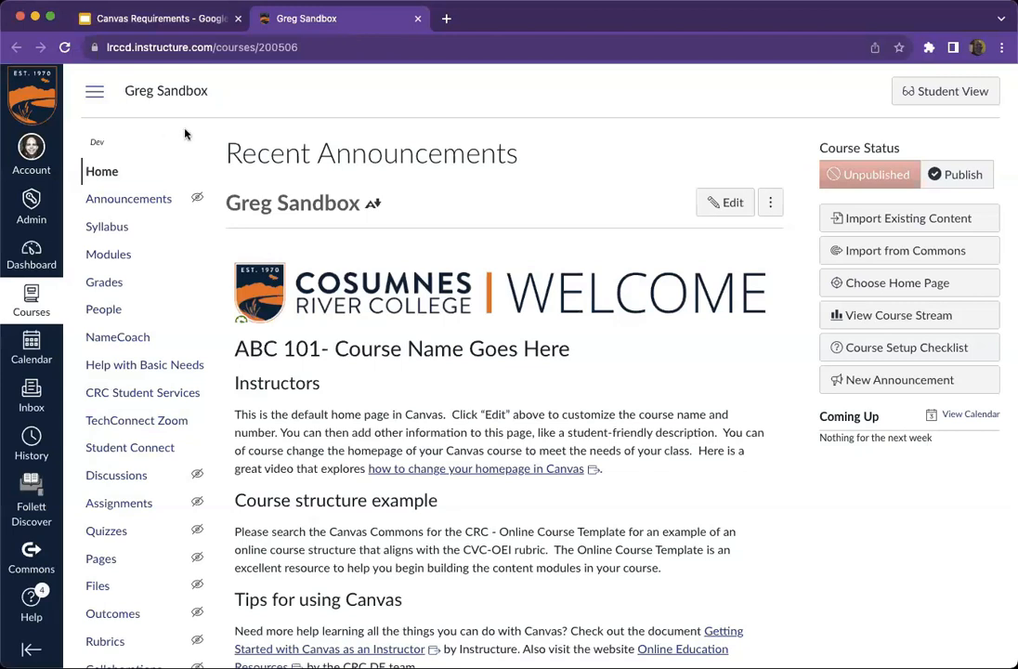
# Step: Open the course home page for editing, enlarge the editing area, and replace the course name heading with "History 310"
pyautogui.click(731, 204)
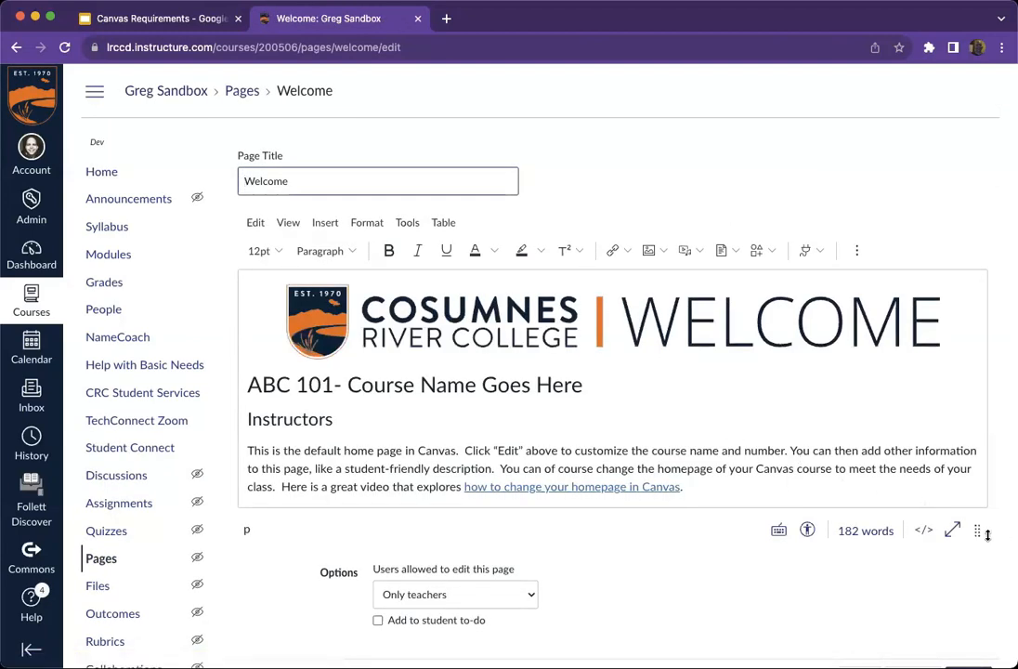
pyautogui.moveTo(979, 531); pyautogui.dragTo(966, 663)
pyautogui.scroll(-3, 909, 152)
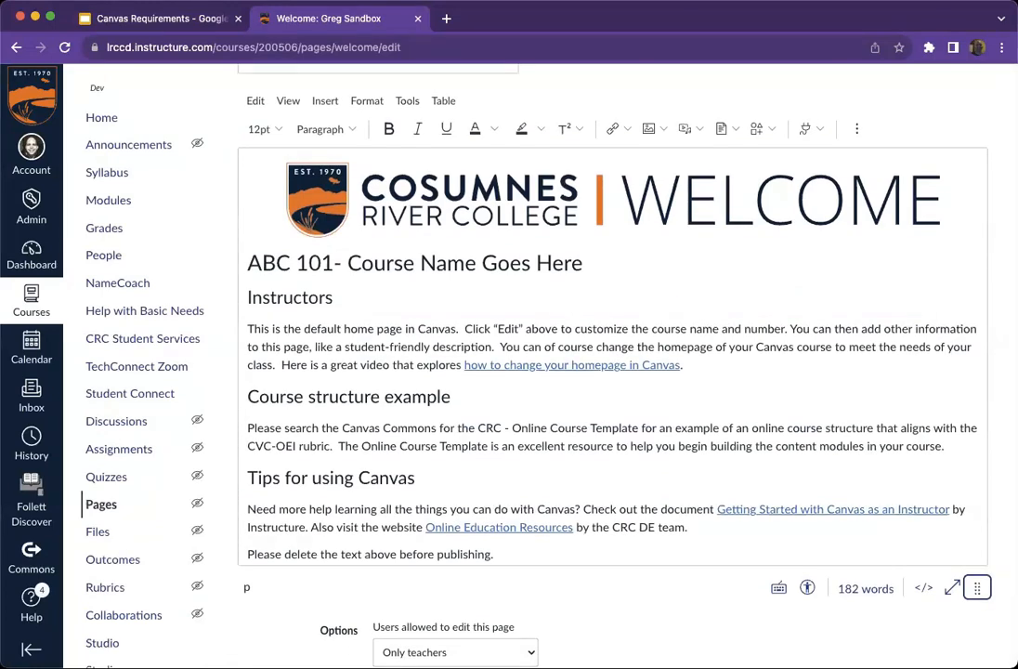
pyautogui.click(581, 306)
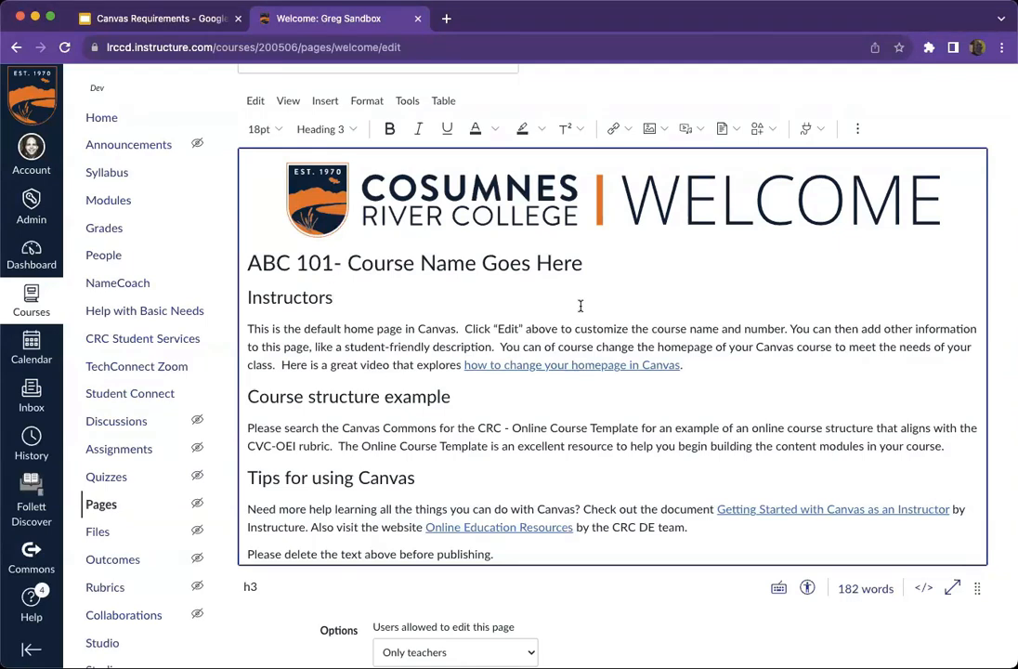
pyautogui.click(274, 264)
pyautogui.moveTo(247, 264); pyautogui.dragTo(583, 263)
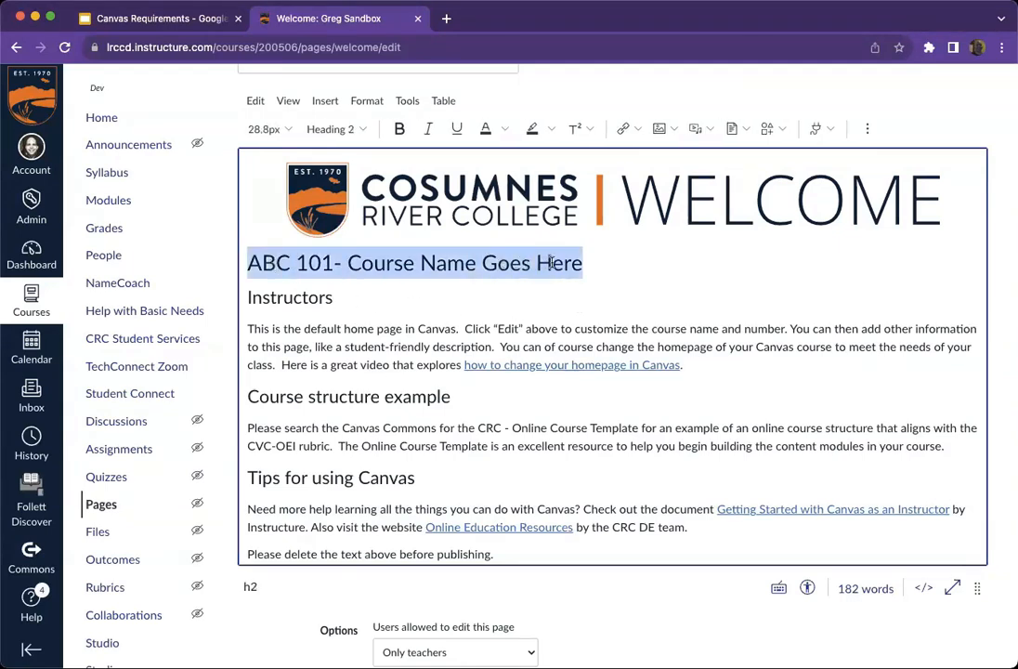
pyautogui.write('History ')
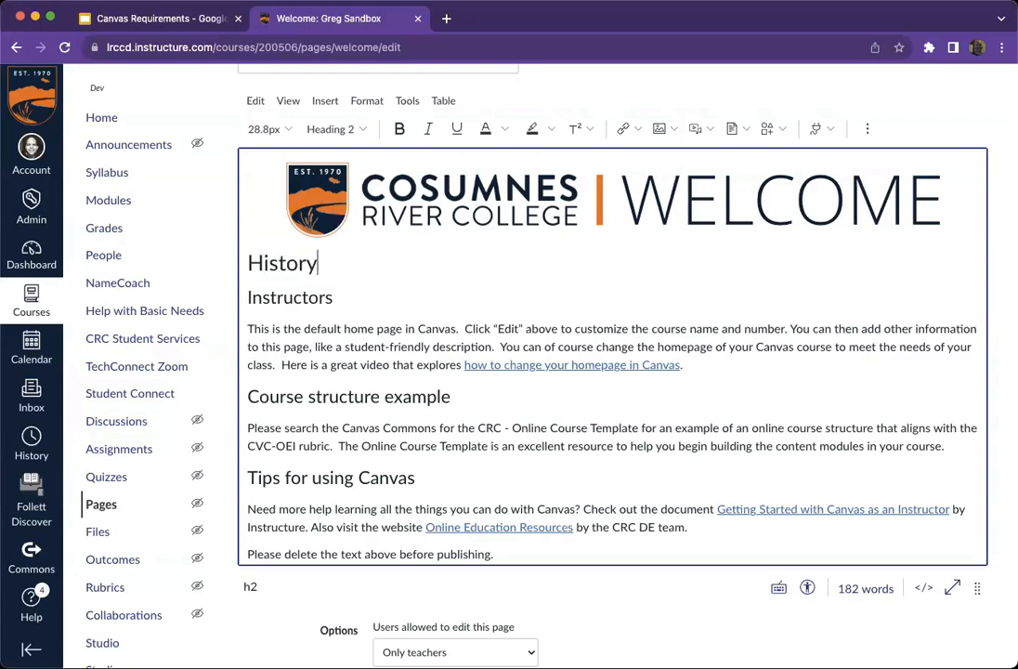
pyautogui.write('310')
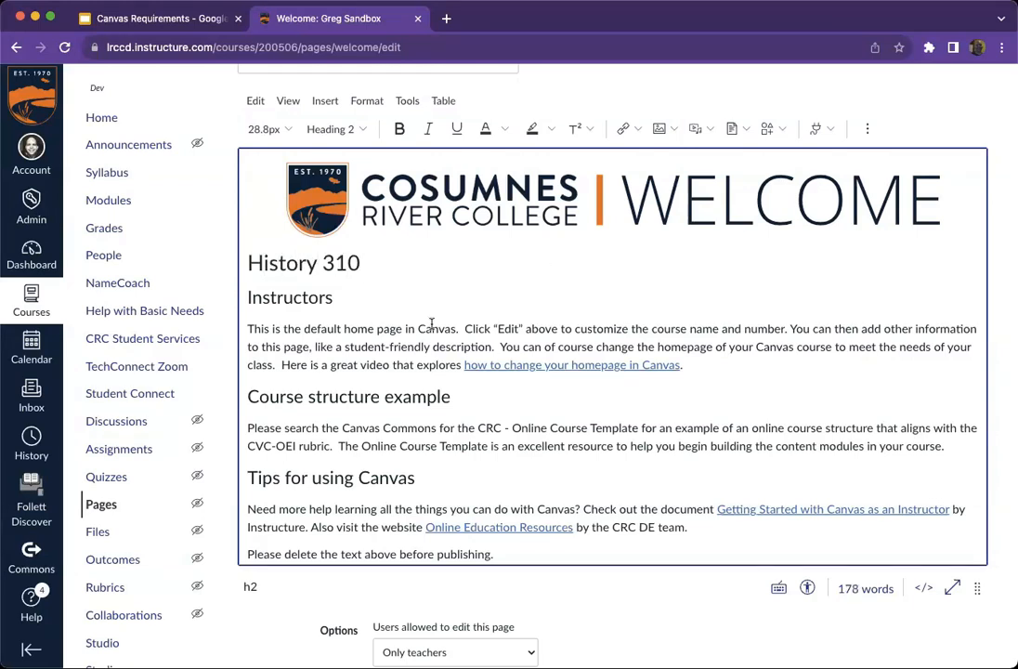
# Step: Delete the default template text from the "Instructors" heading through the line "Please delete the text above before publishing."
pyautogui.moveTo(247, 298); pyautogui.dragTo(541, 408)
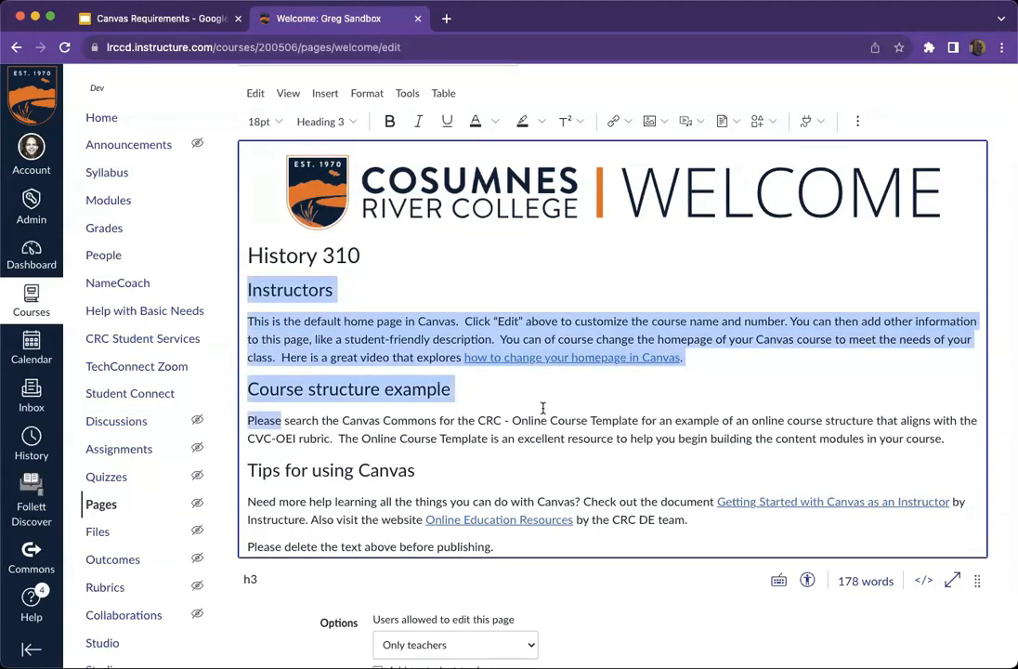
pyautogui.scroll(-2, 542, 407)
pyautogui.scroll(-1, 534, 415)
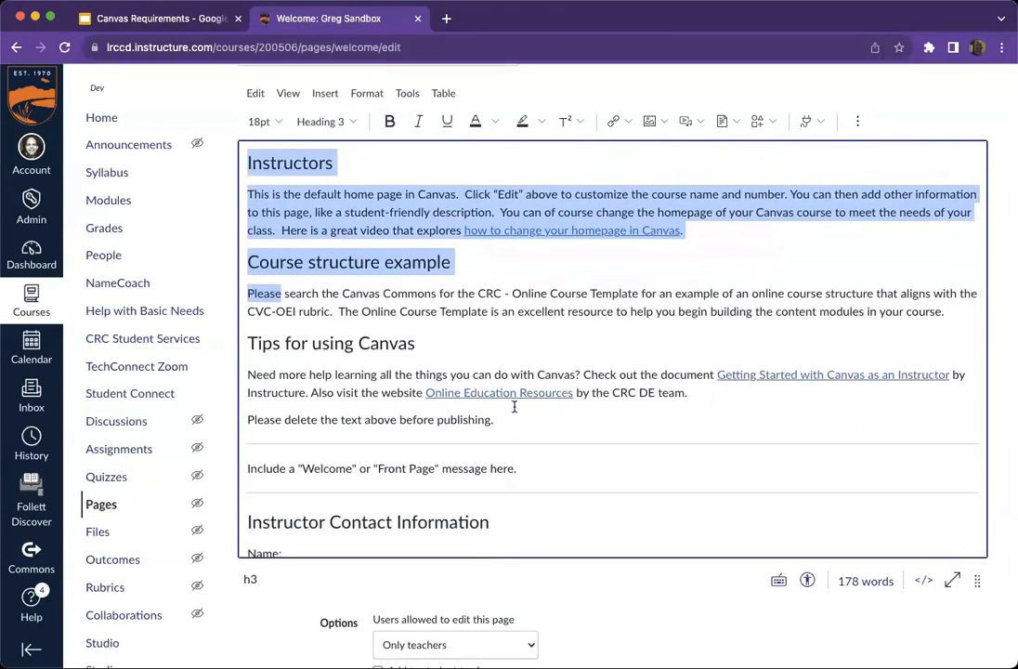
pyautogui.scroll(-1, 515, 406)
pyautogui.keyDown('shift'); pyautogui.click(652, 384); pyautogui.keyUp('shift')
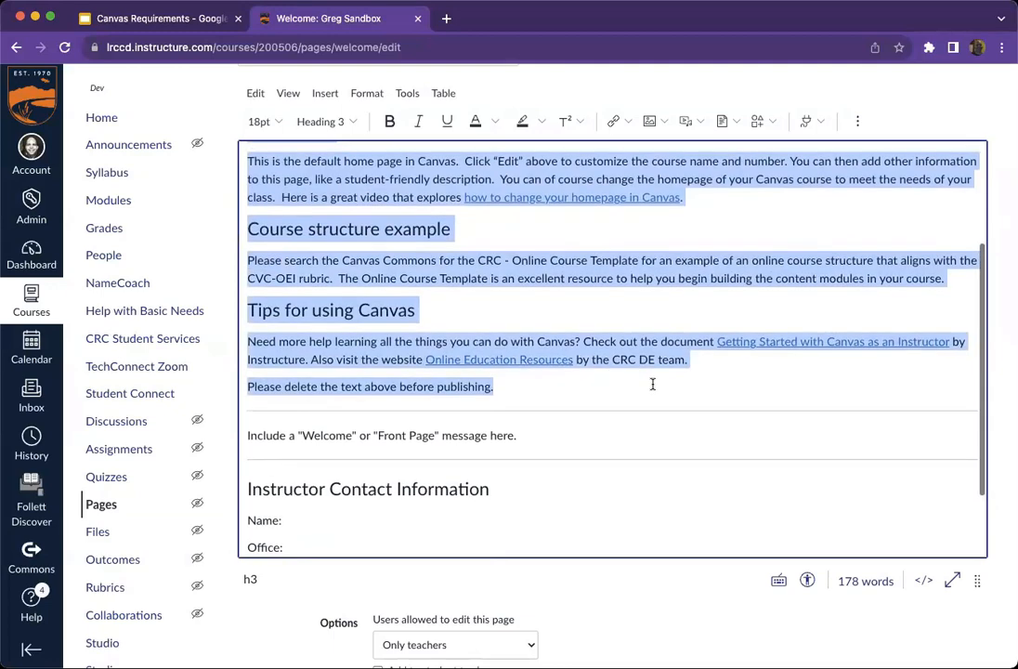
pyautogui.press('BackSpace')
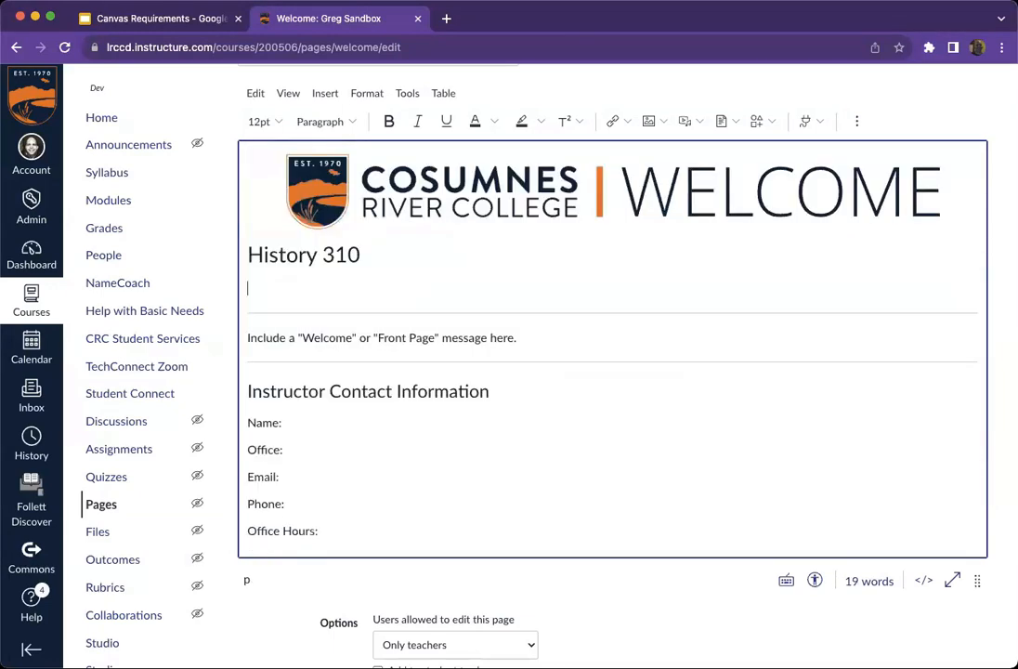
# Step: Delete the "Welcome" or "Front Page" message placeholder together with the blank line and divider above it
pyautogui.hotkey('shift', 'Down')
pyautogui.hotkey('shift', 'Down')
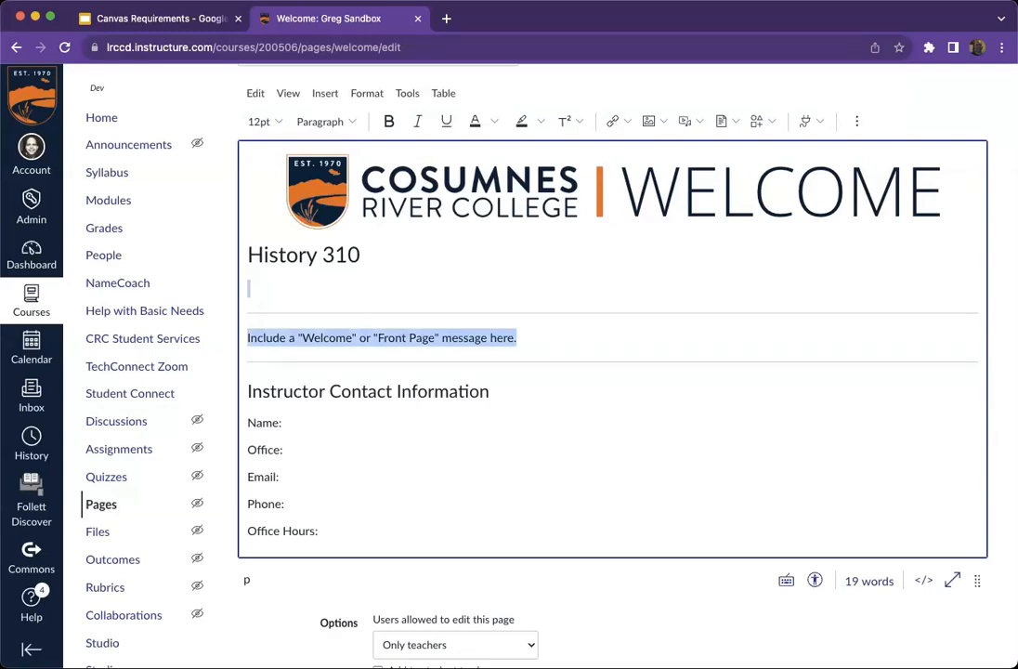
pyautogui.press('BackSpace')
pyautogui.press('BackSpace')
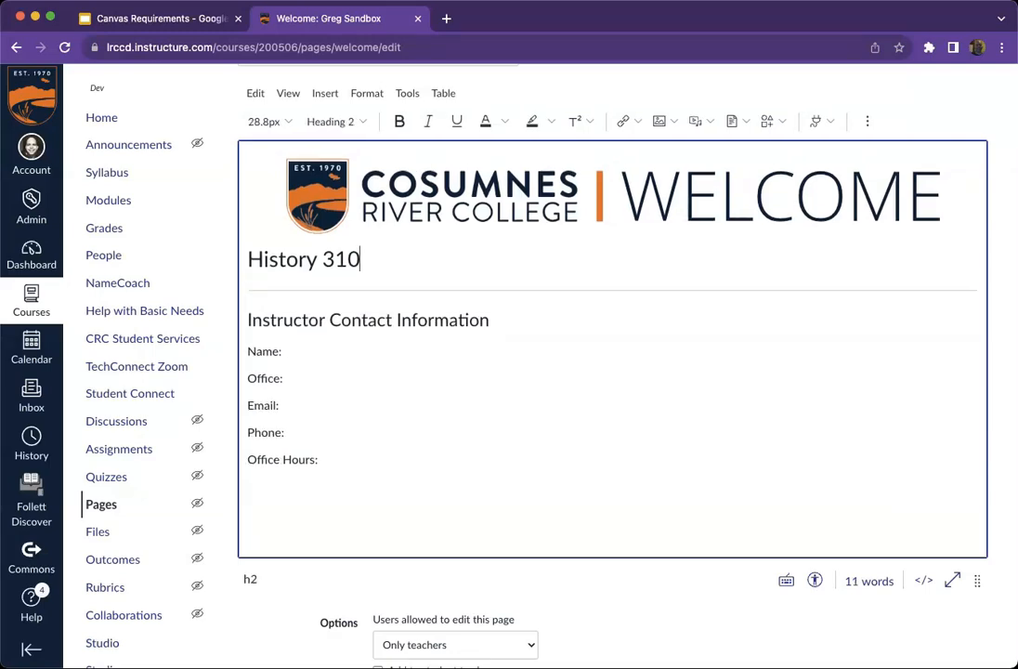
# Step: Complete the contact section with the instructor's name, office LRC-131, email and phone number, without an Office Hours line, and save the page
pyautogui.click(345, 359)
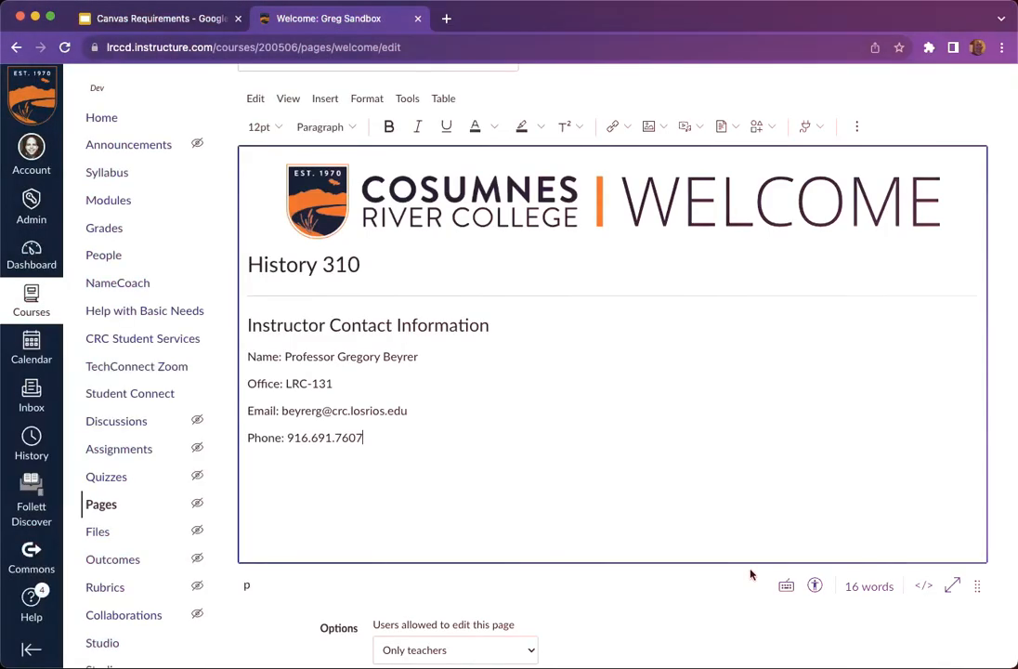
pyautogui.scroll(2, 750, 502)
pyautogui.scroll(2, 750, 446)
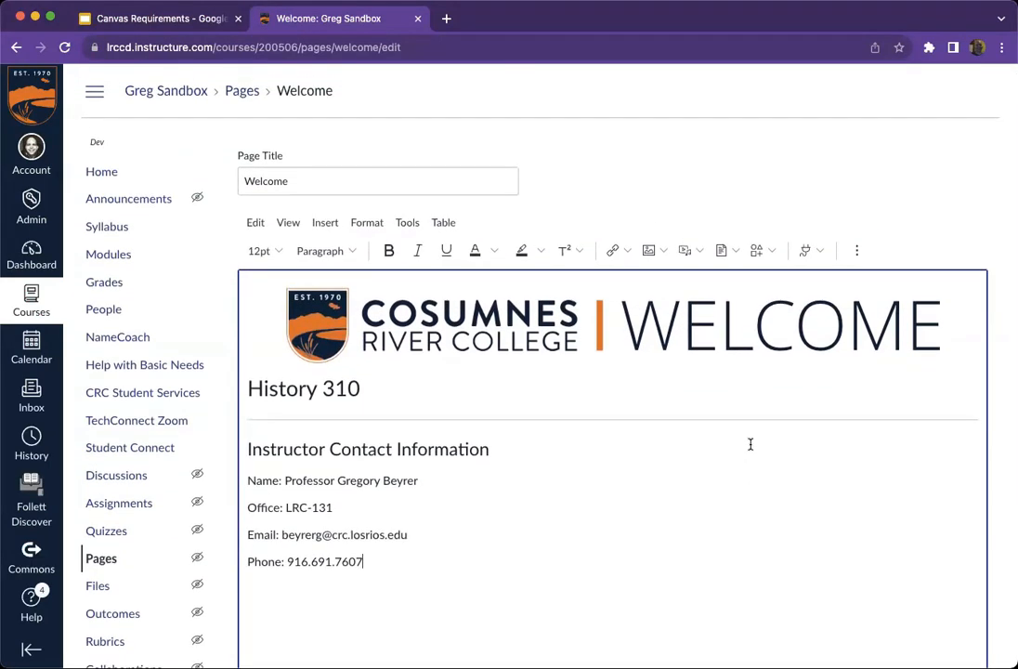
pyautogui.scroll(-1, 750, 444)
pyautogui.scroll(-5, 751, 444)
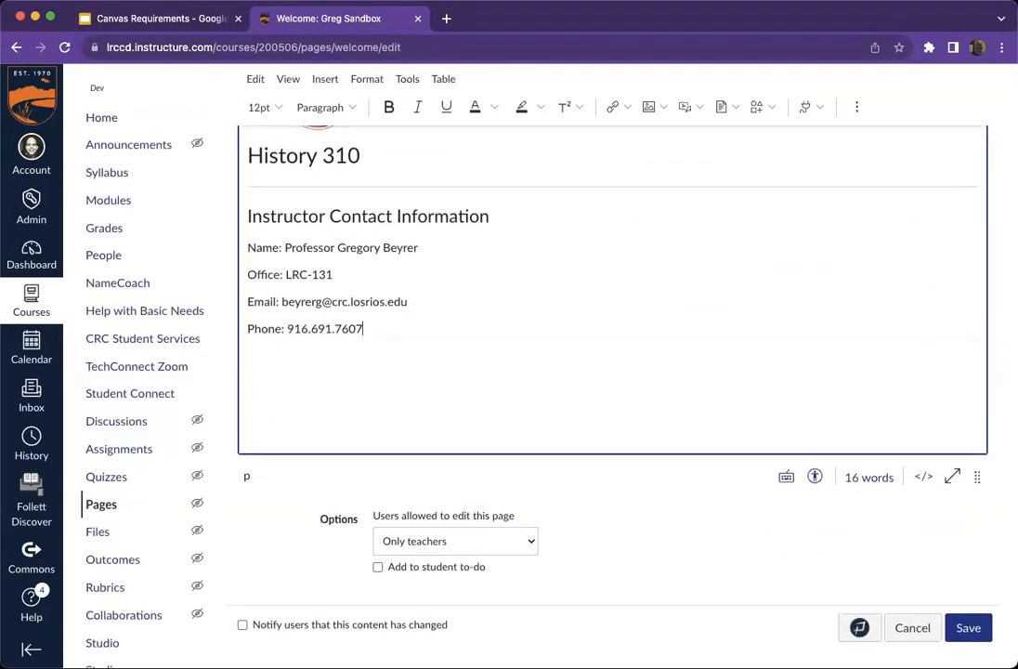
pyautogui.click(969, 629)
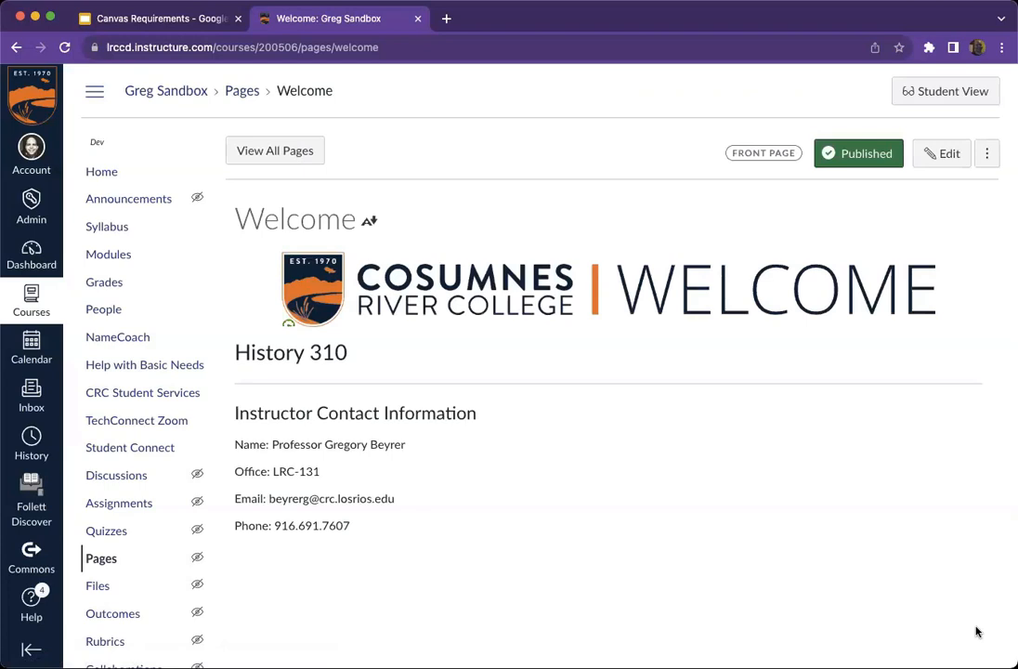
# Step: Consult the "Post Syllabus" slide in the Google Slides presentation and return to the Canvas course
pyautogui.hotkey('ctrl', 'Tab')
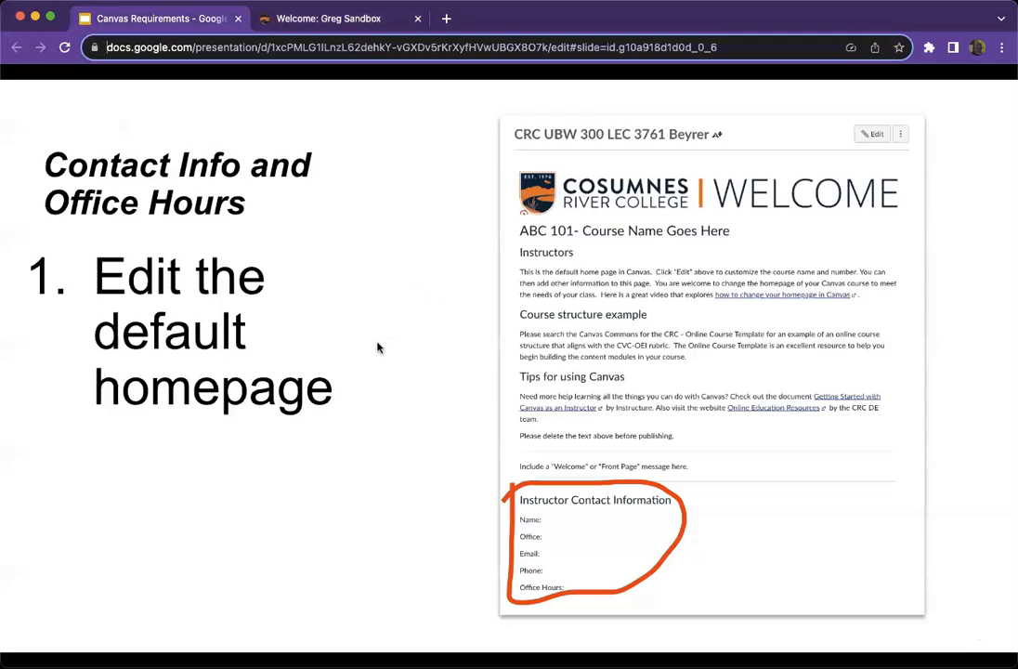
pyautogui.click(772, 411)
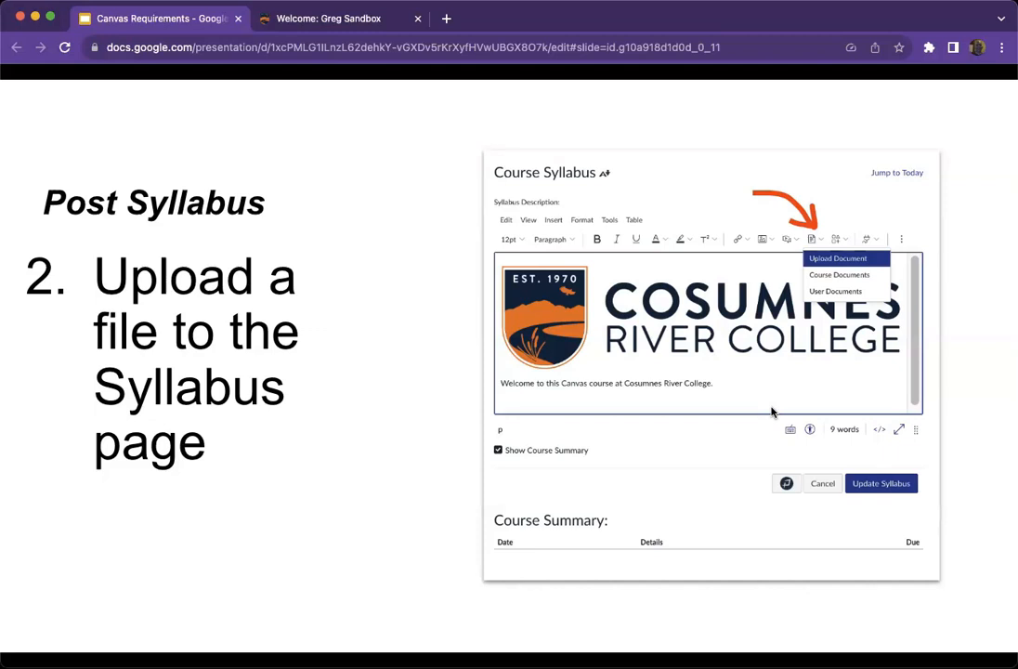
pyautogui.hotkey('ctrl', 'Tab')
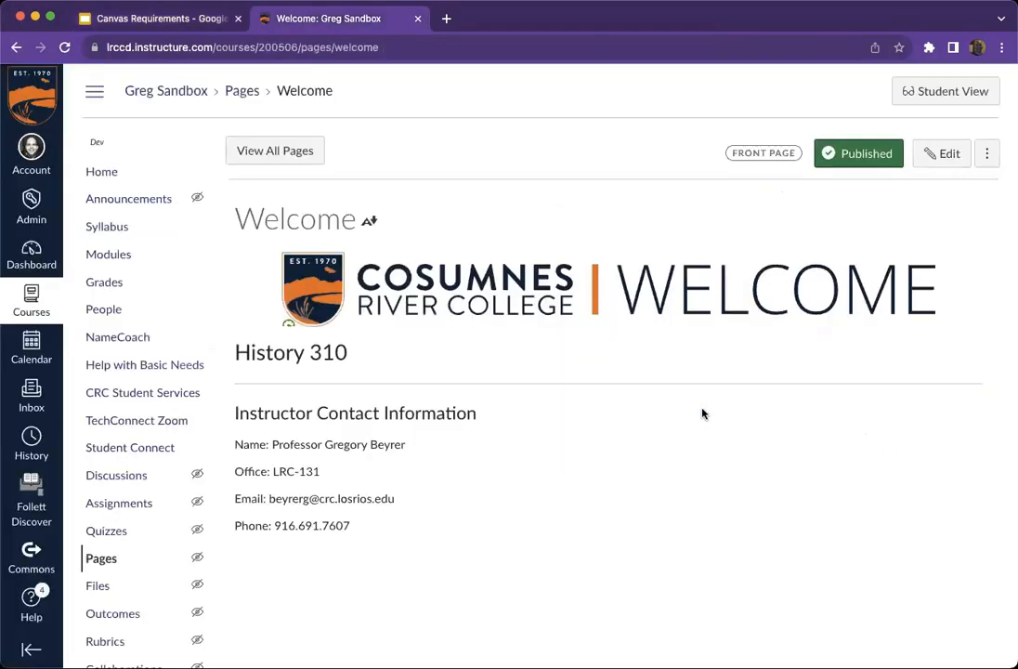
# Step: Open the course syllabus for editing and insert the file HIST310 Spring 2023 Syllabus.pdf on a new line below the welcome sentence
pyautogui.click(118, 229)
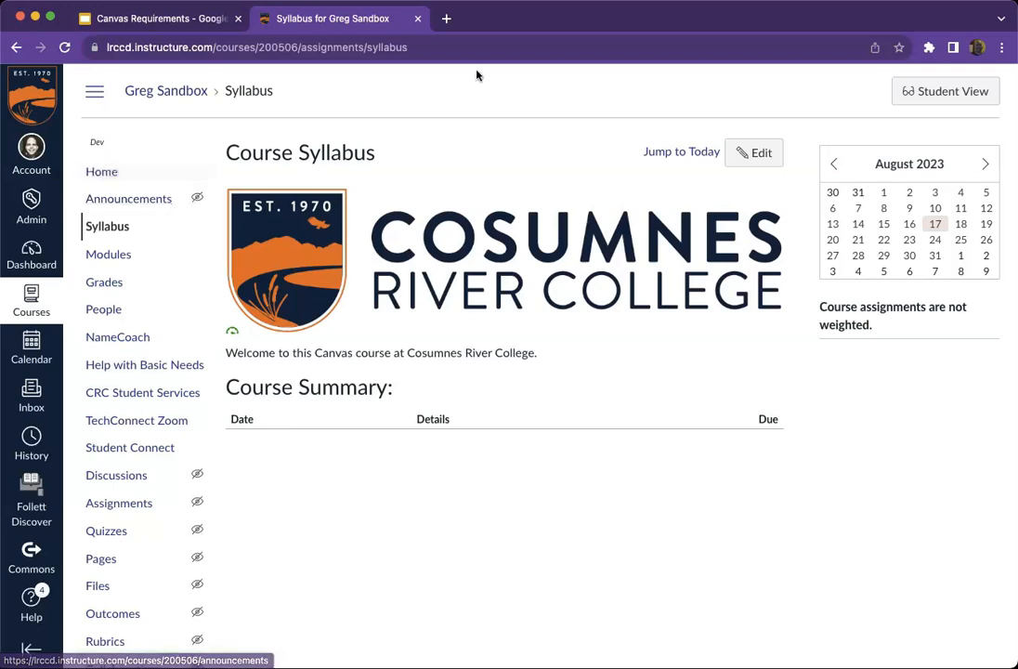
pyautogui.click(770, 156)
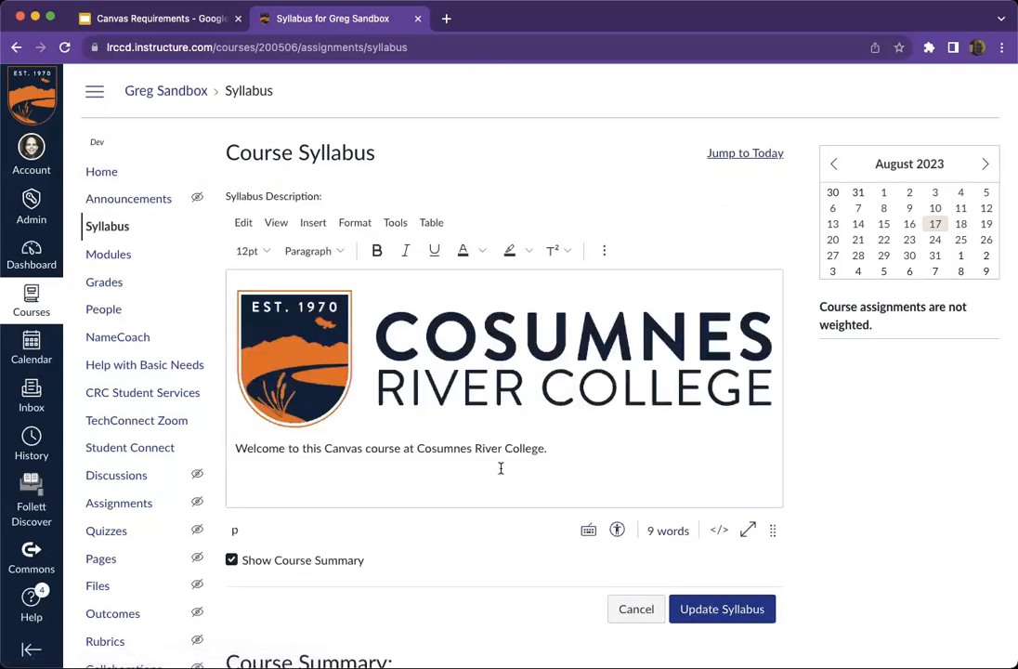
pyautogui.click(607, 455)
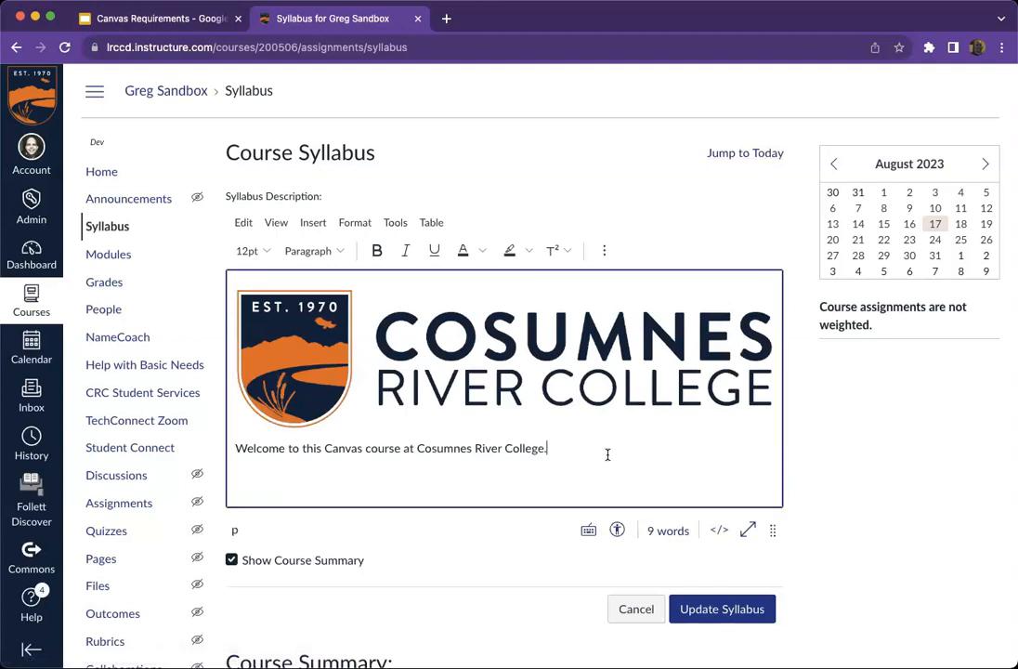
pyautogui.press('Return')
pyautogui.moveTo(557, 415); pyautogui.dragTo(296, 473)
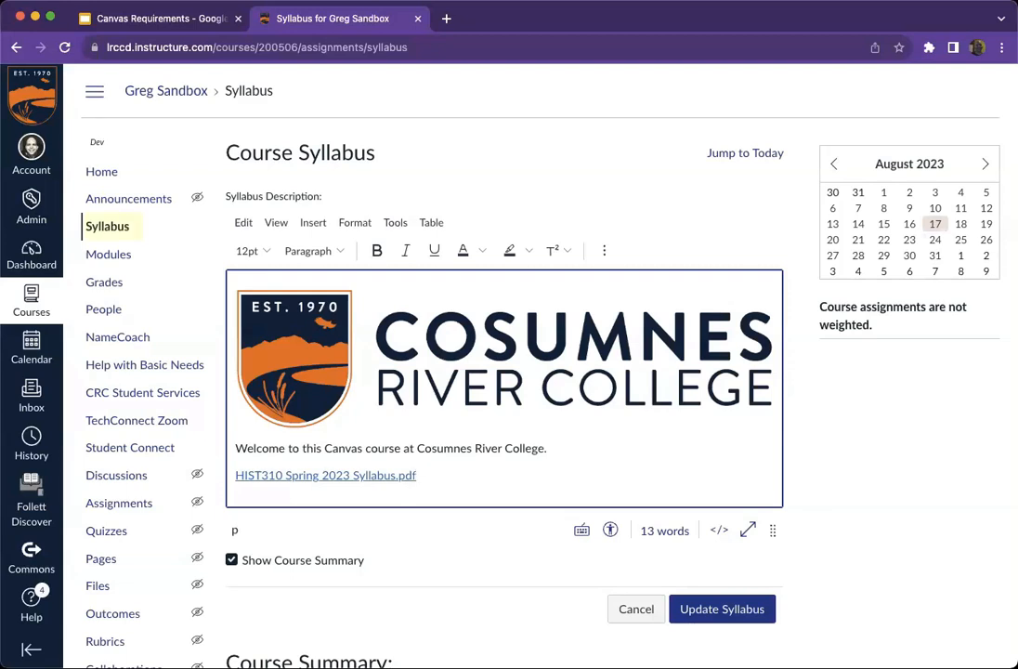
# Step: Remove ".pdf" from the syllabus link text so it reads "HIST310 Spring 2023 Syllabus", and save the updated syllabus
pyautogui.click(365, 475)
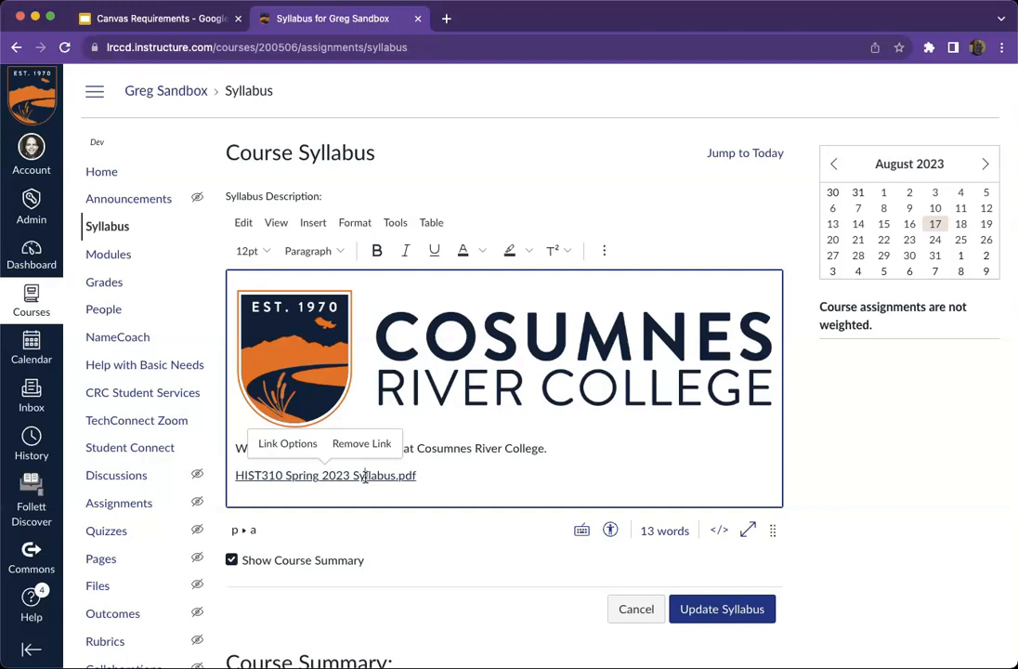
pyautogui.press('Right')
pyautogui.press('Right')
pyautogui.press('Right')
pyautogui.press('Right')
pyautogui.press('Right')
pyautogui.press('Right')
pyautogui.press('Delete')
pyautogui.press('Delete')
pyautogui.press('Delete')
pyautogui.press('Delete')
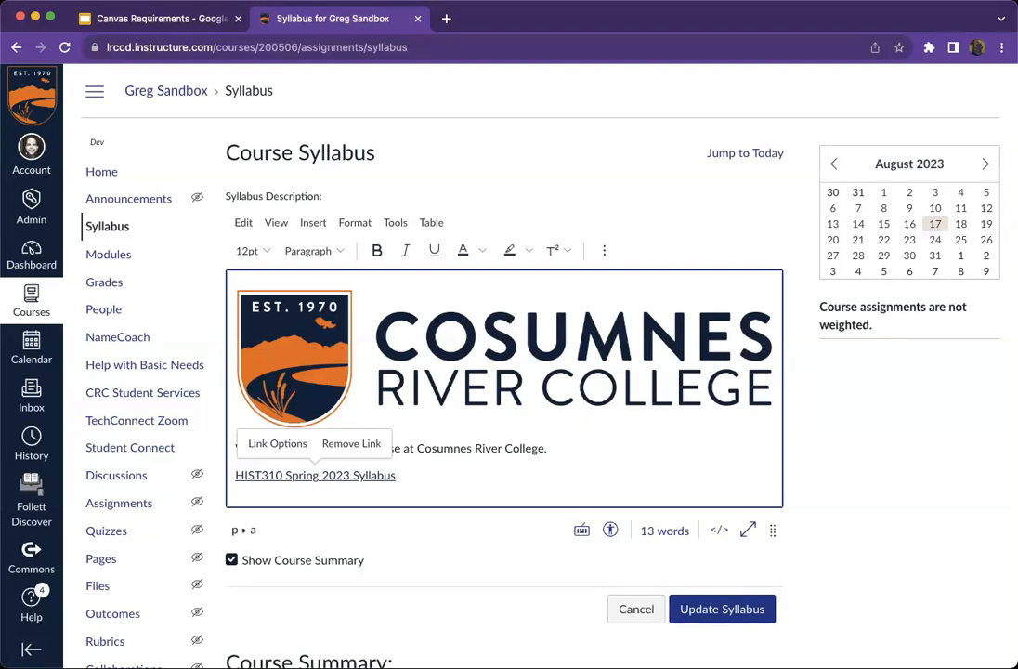
pyautogui.click(695, 609)
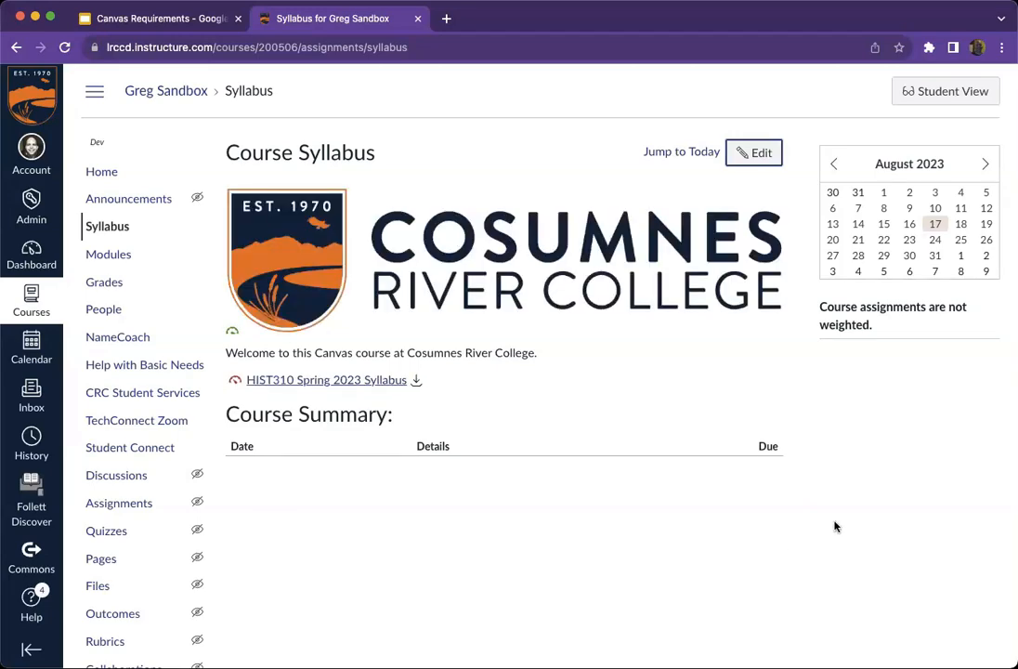
# Step: Consult the "Publish Your Canvas Course" slide in the Google Slides presentation and return to the Canvas course
pyautogui.hotkey('ctrl', 'Tab')
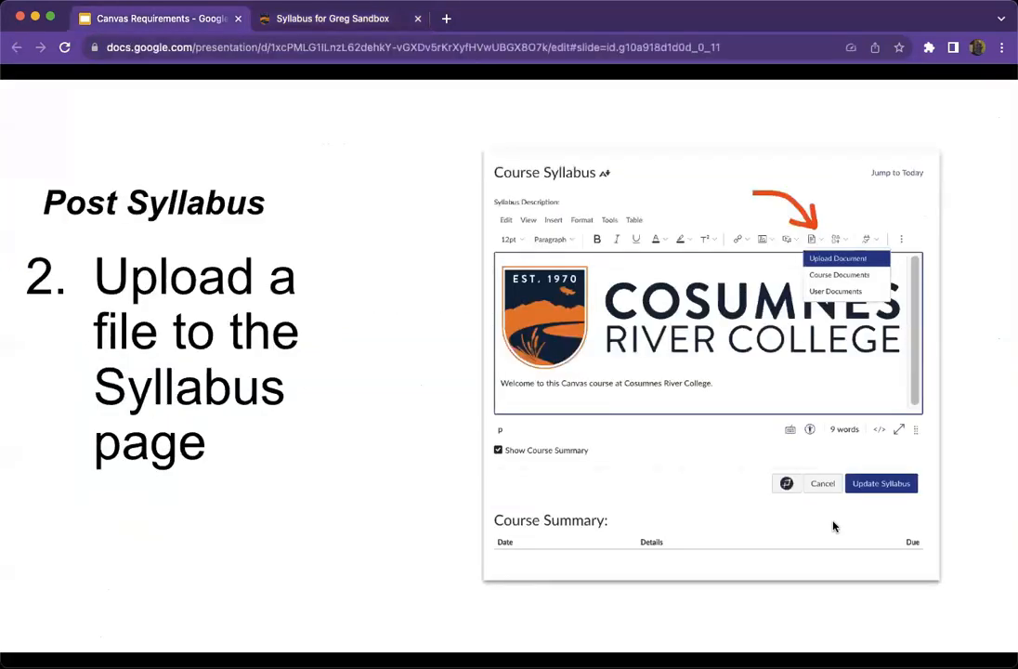
pyautogui.press('Right')
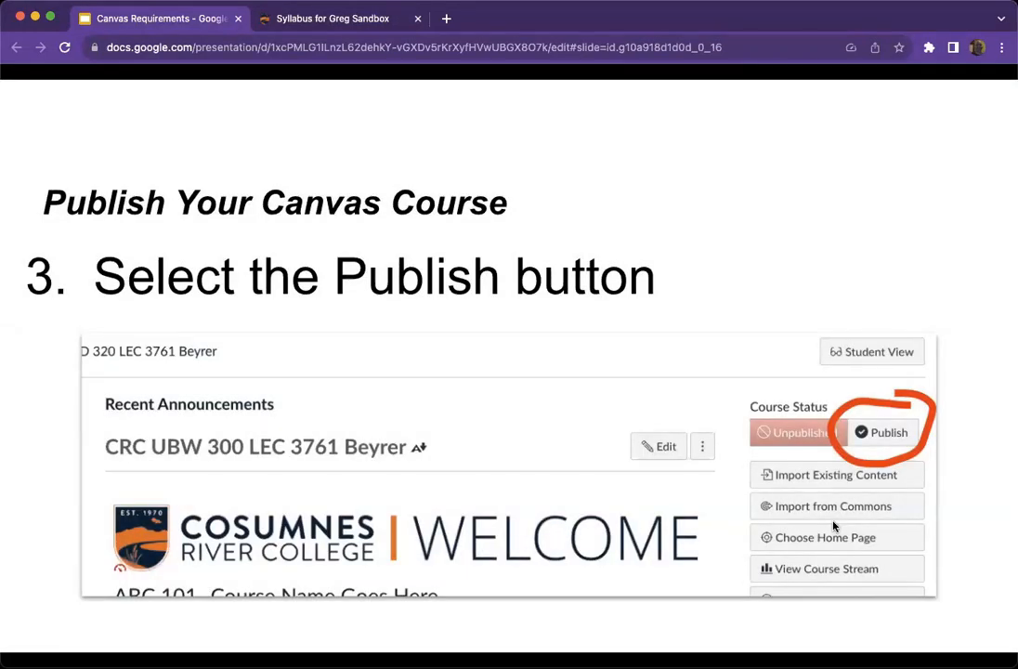
pyautogui.hotkey('ctrl', 'Tab')
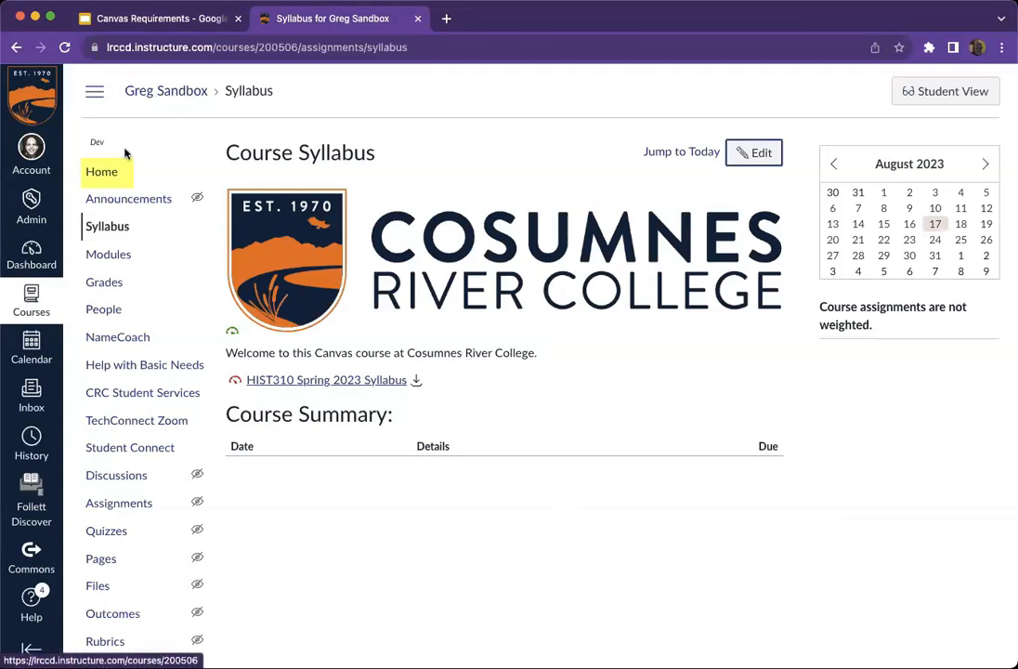
# Step: Publish the course from its home page, and check the Syllabus page before going back to the home page
pyautogui.click(192, 91)
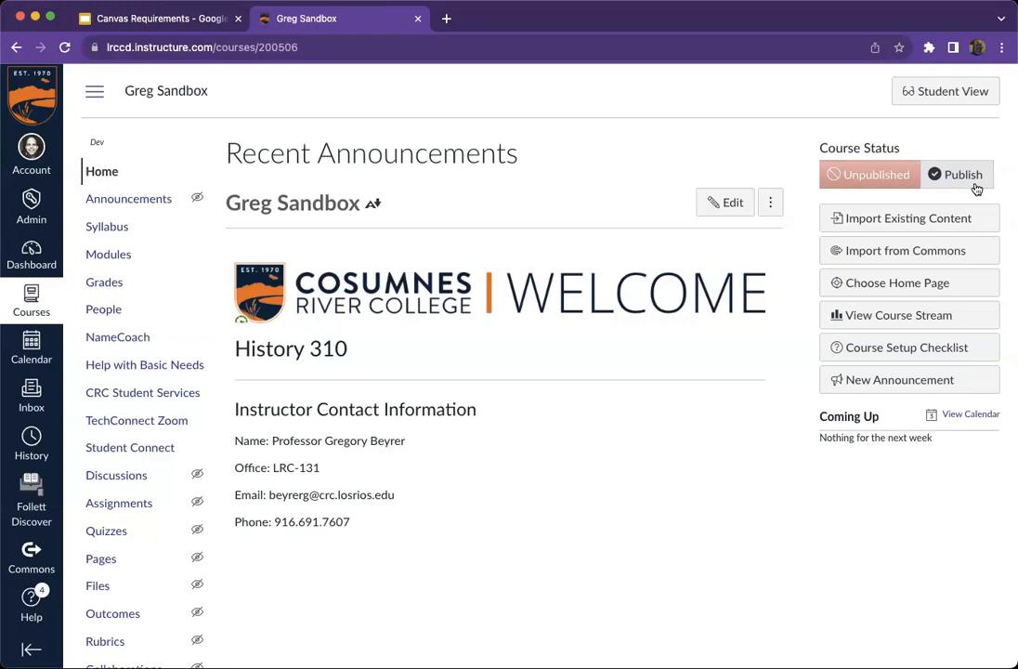
pyautogui.click(975, 174)
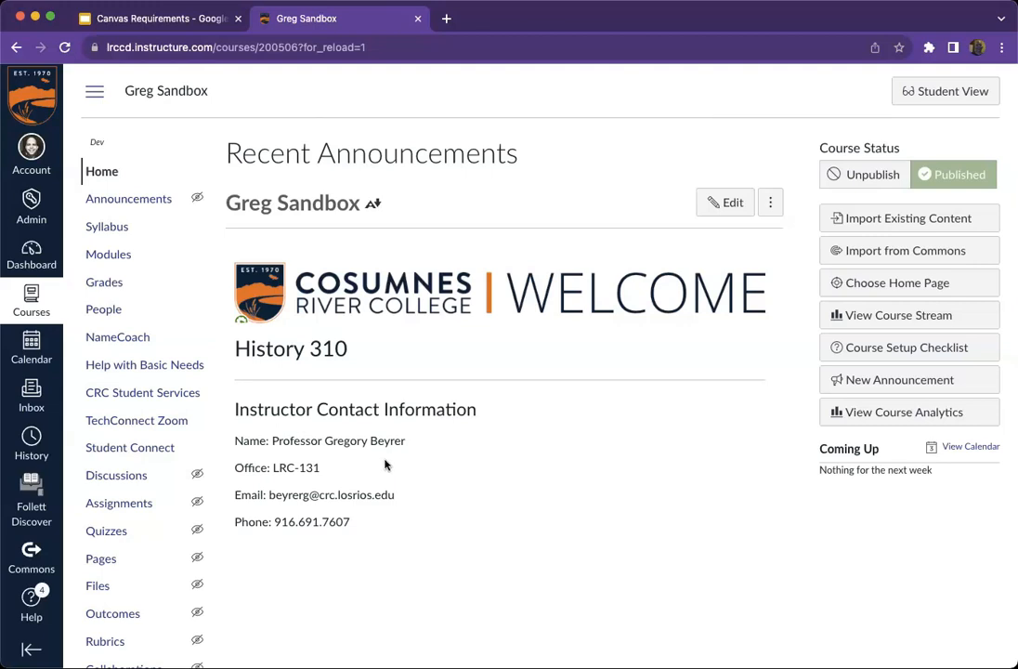
pyautogui.click(130, 229)
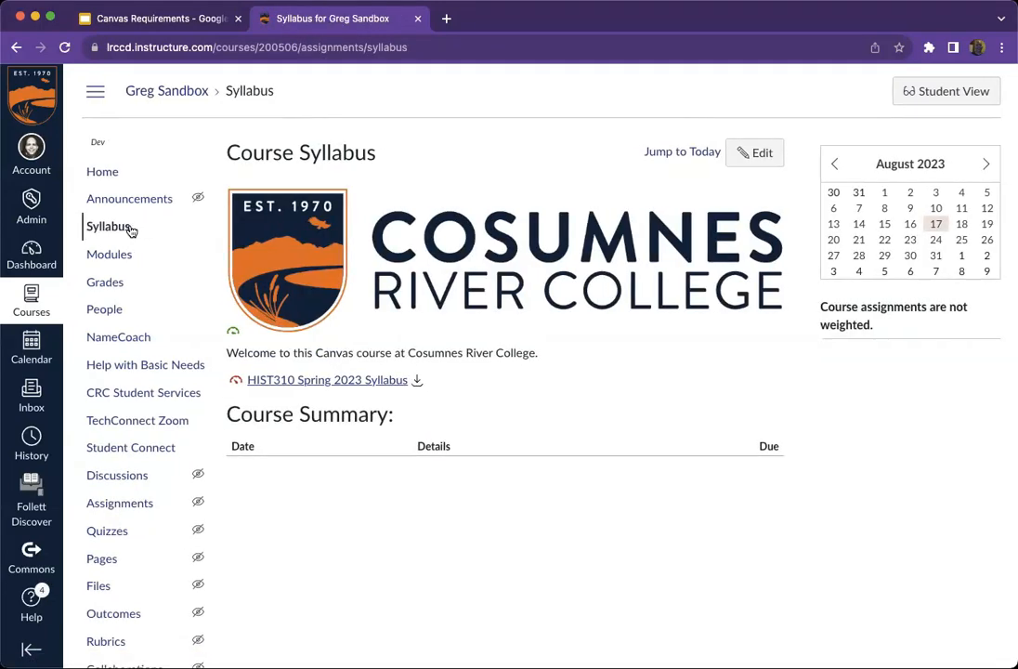
pyautogui.click(113, 171)
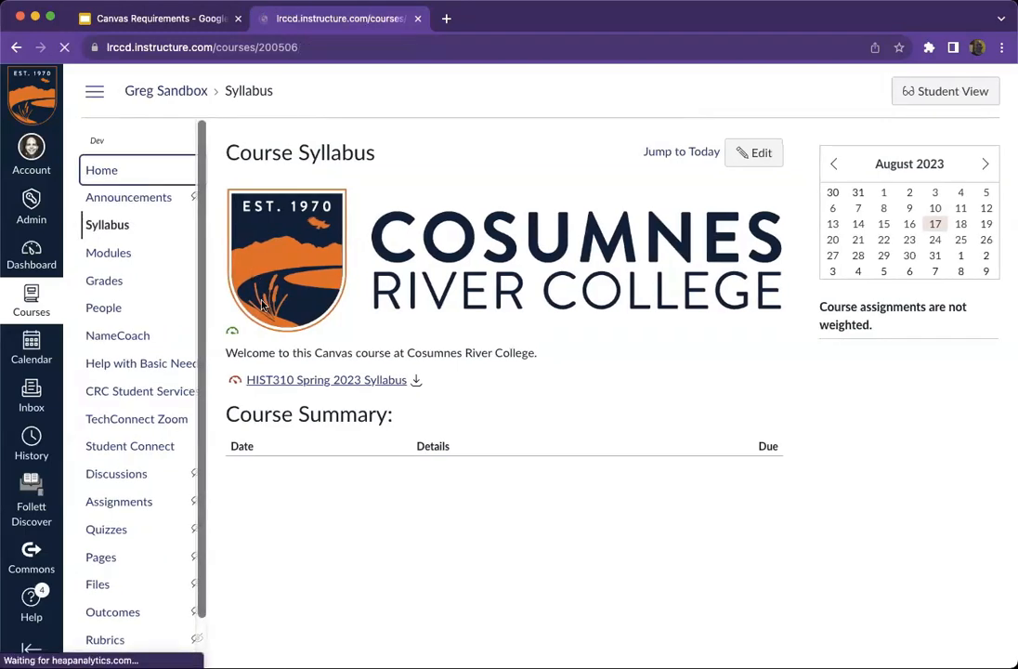